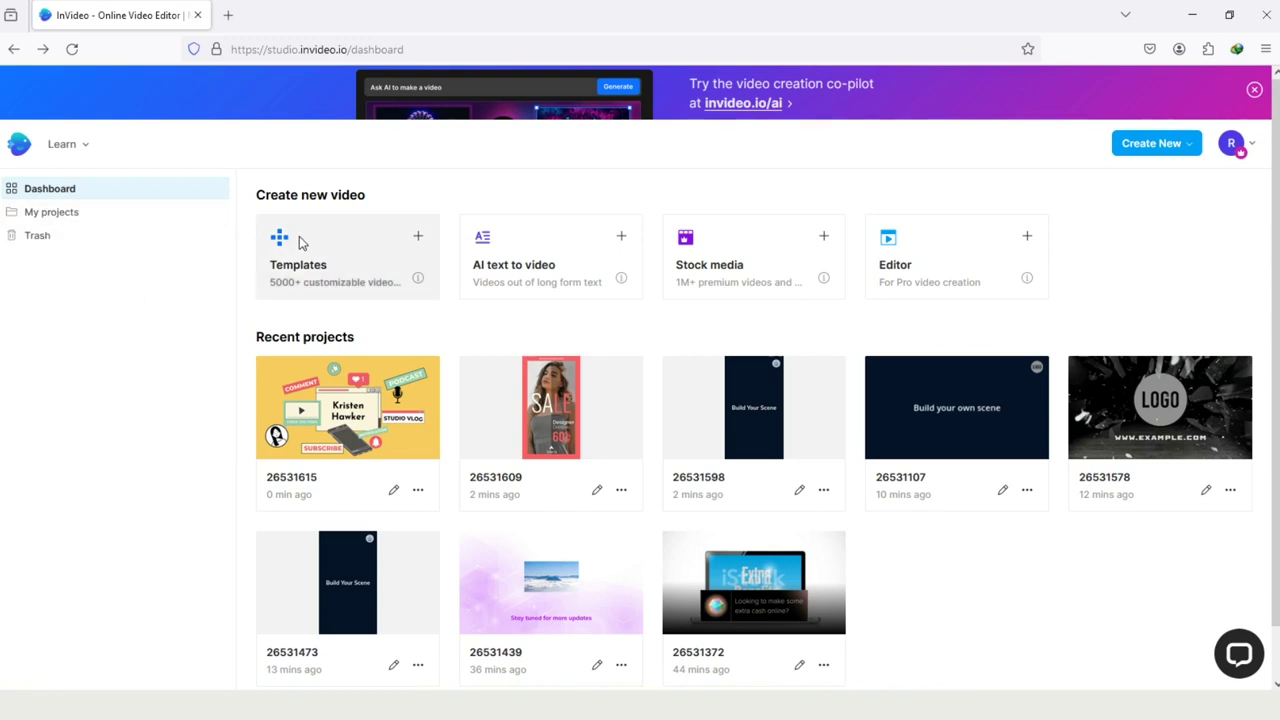
# - Search the template library for 'logo intro', bringing up results like Neon Logo Intro
pyautogui.click(362, 246)
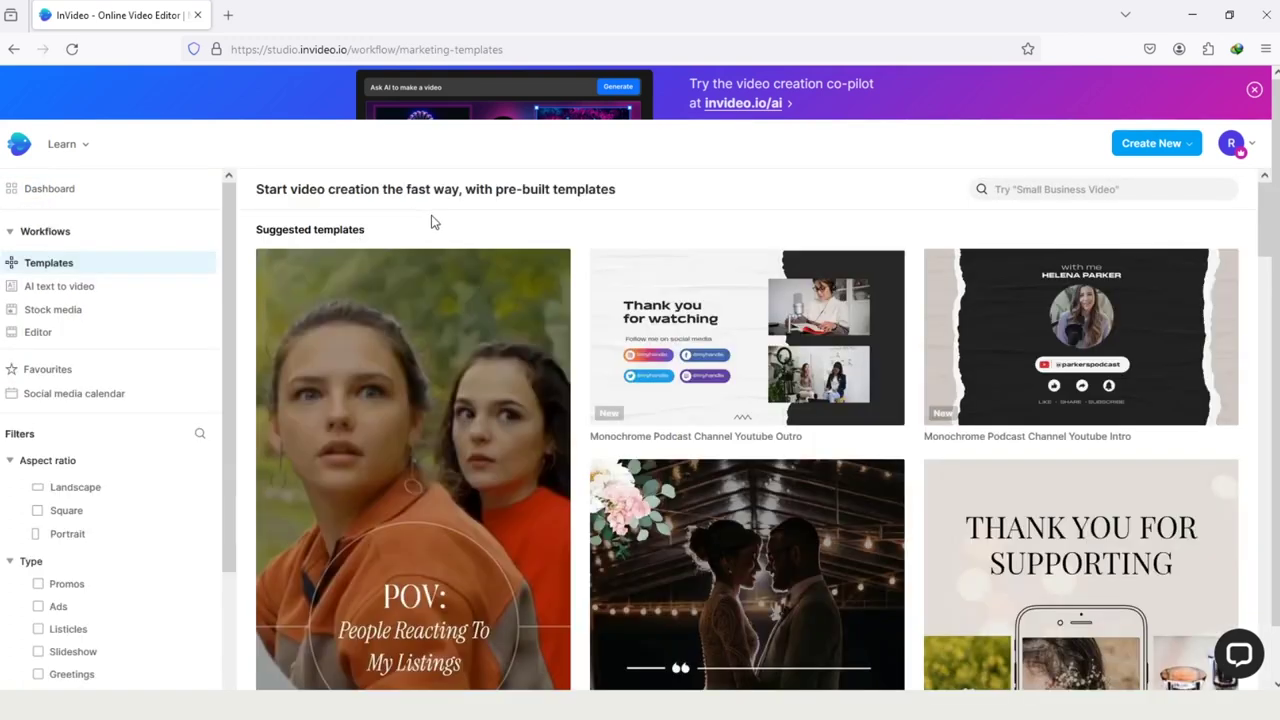
pyautogui.click(1085, 192)
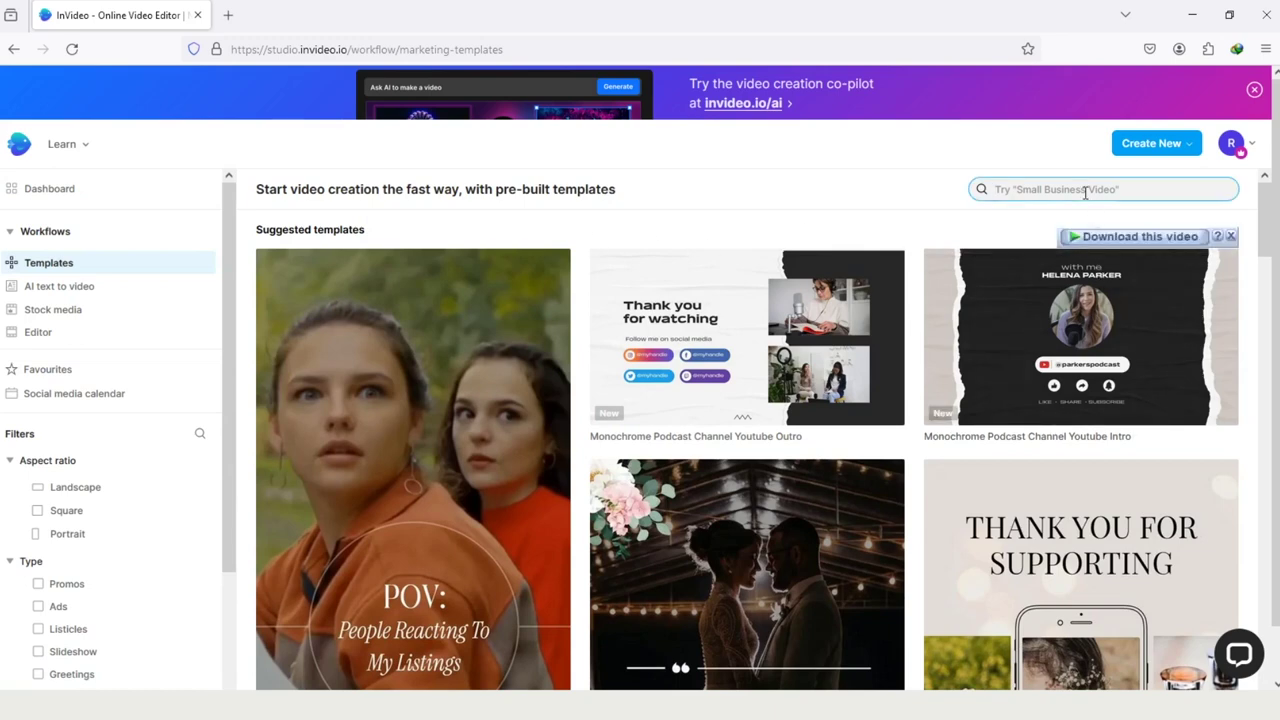
pyautogui.write('logo intro')
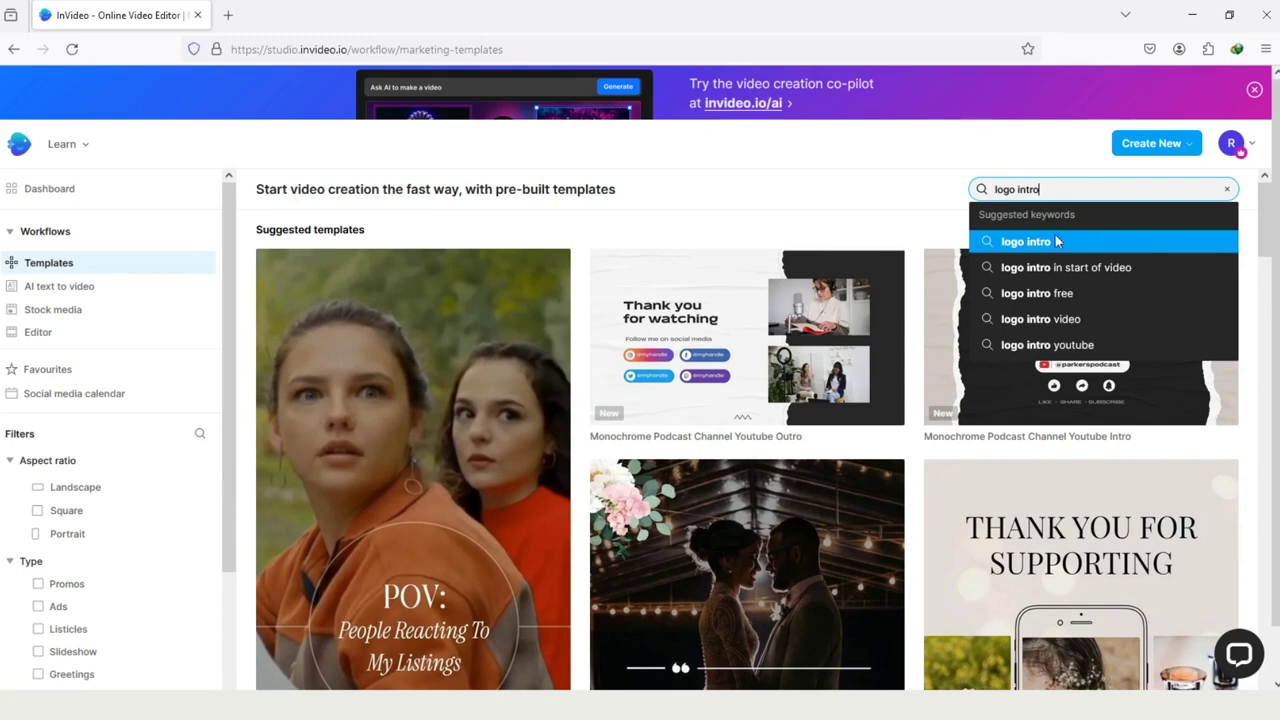
pyautogui.click(1056, 243)
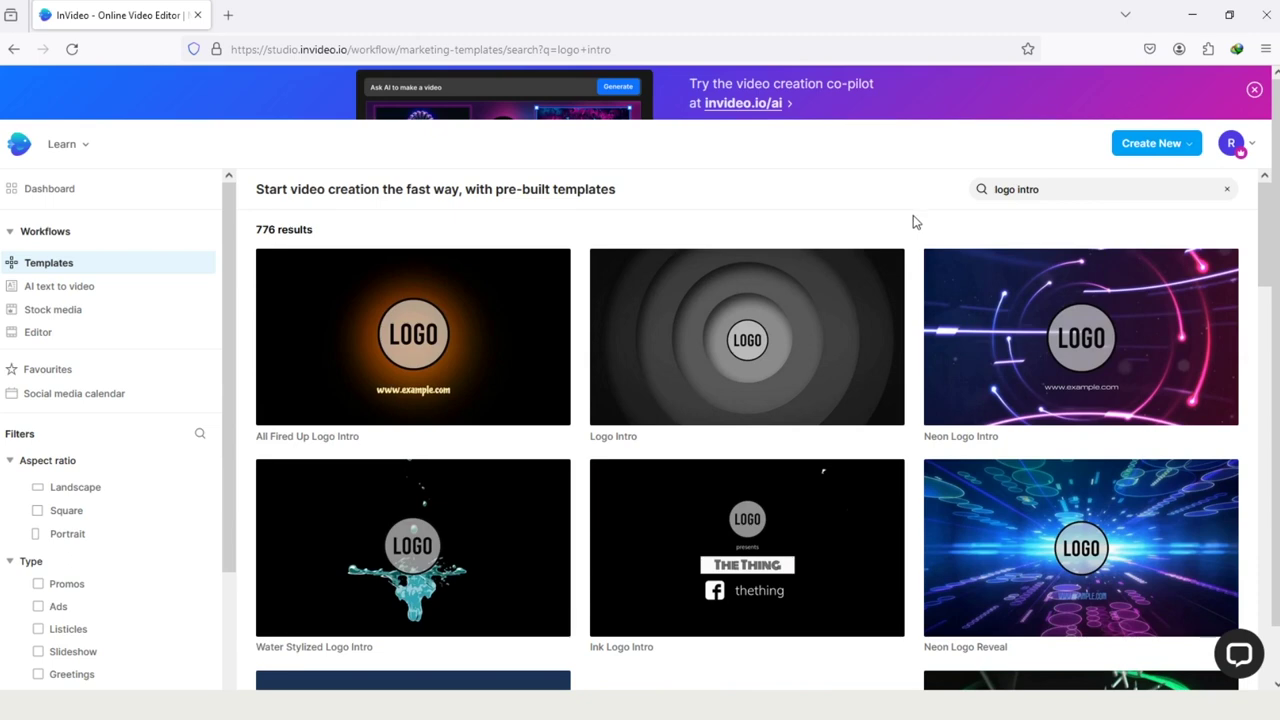
pyautogui.moveTo(886, 398)
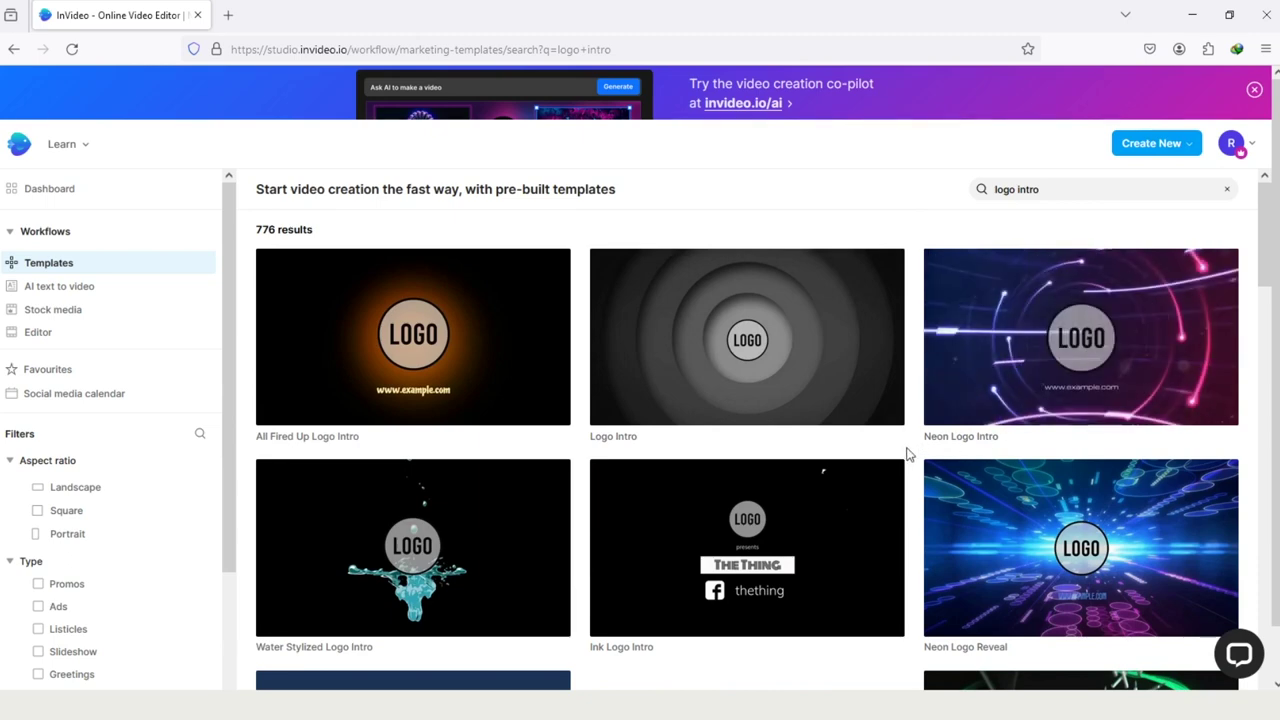
pyautogui.moveTo(928, 443)
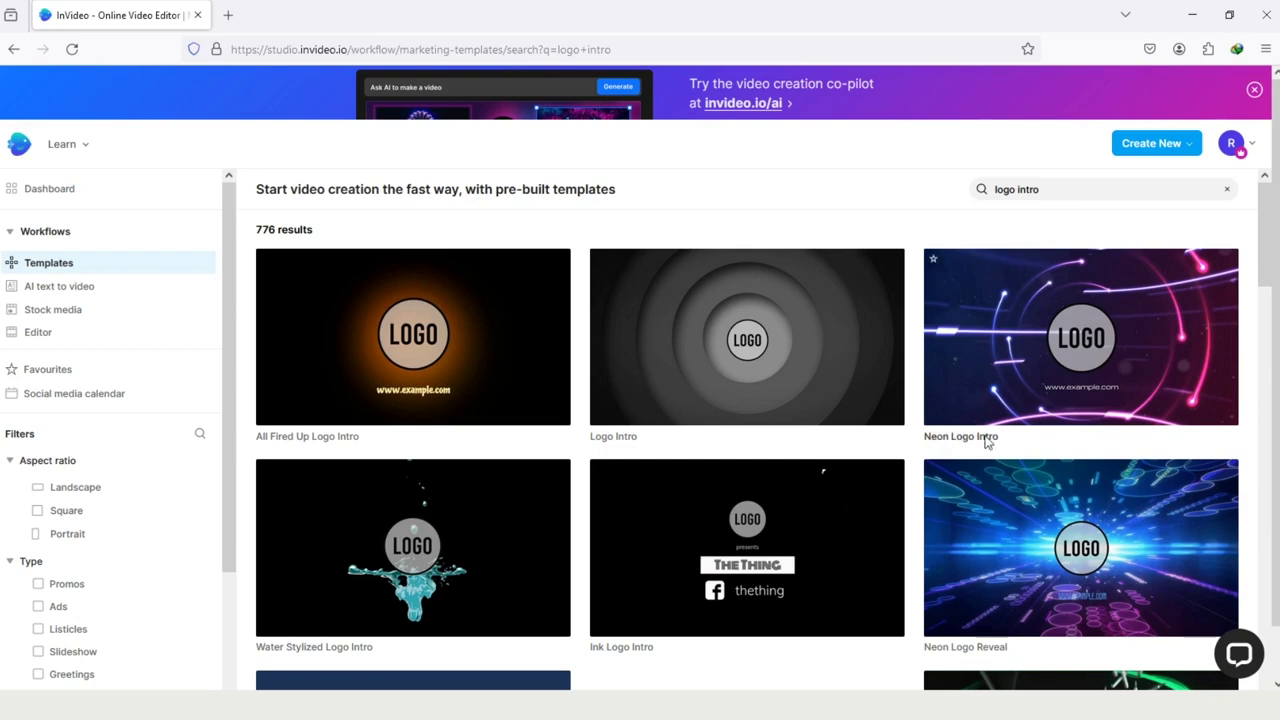
pyautogui.scroll(-5, 920, 430)
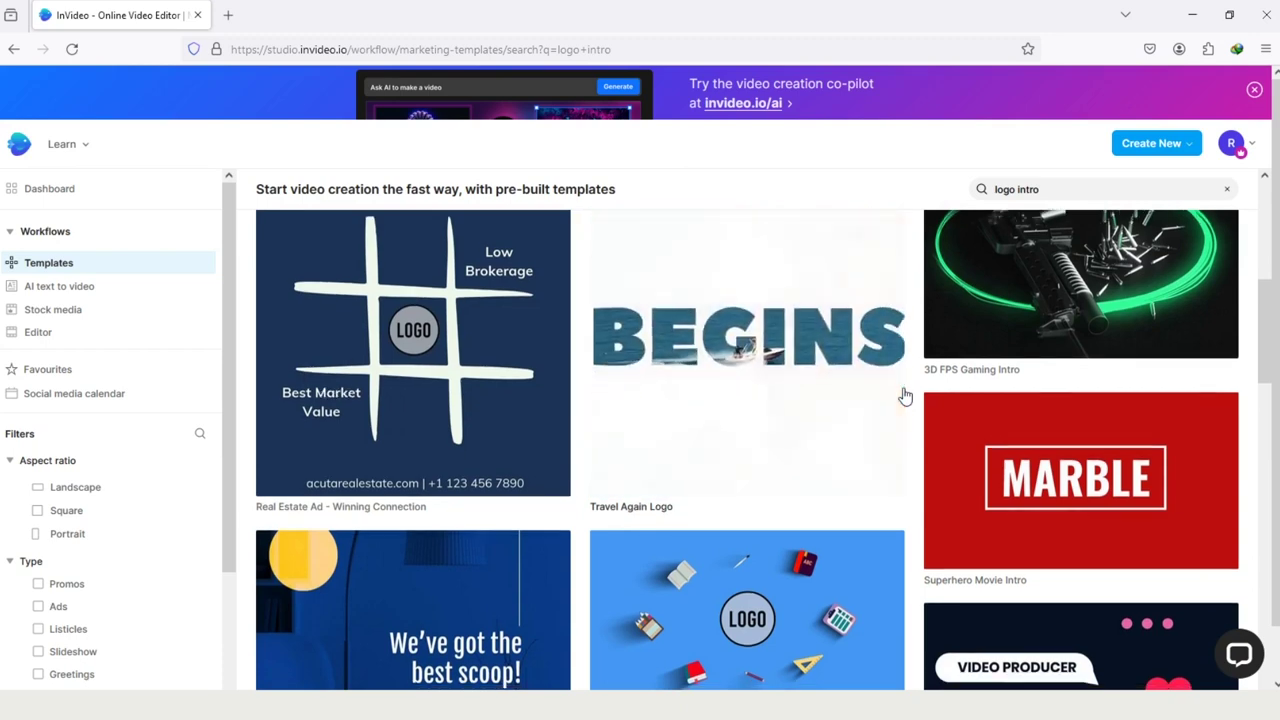
pyautogui.scroll(-1, 905, 405)
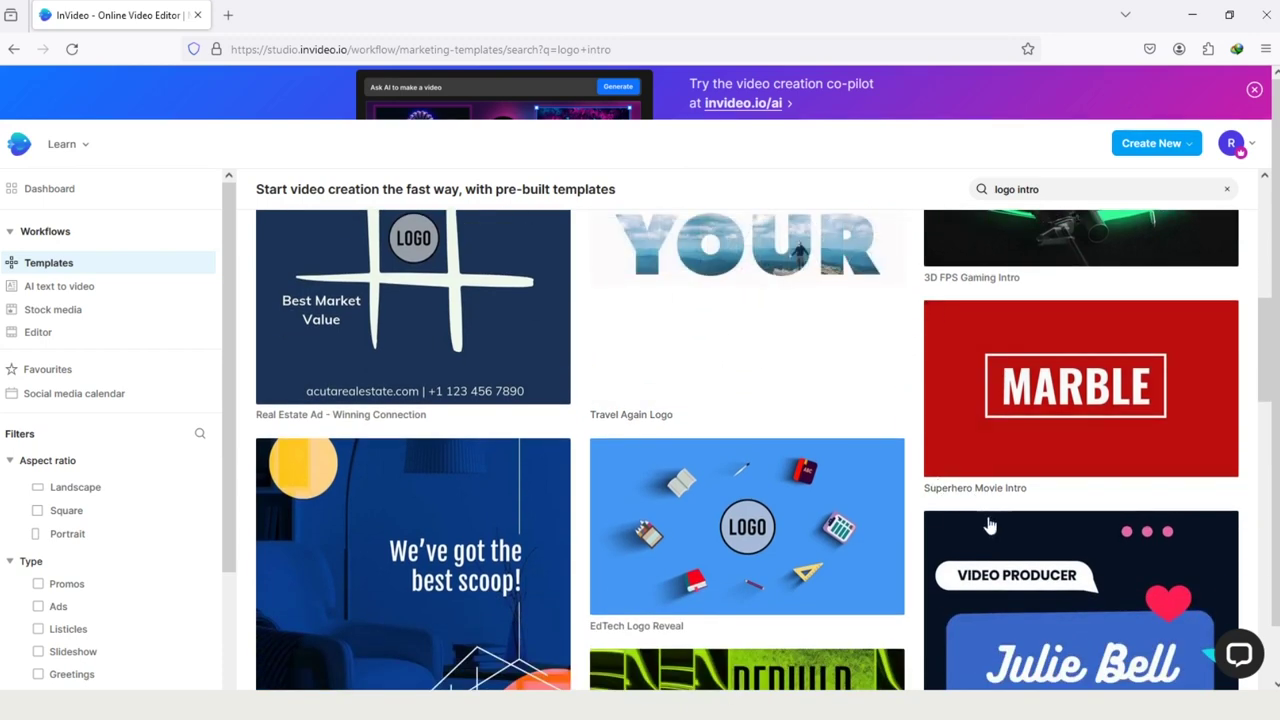
pyautogui.scroll(-2, 911, 480)
pyautogui.scroll(-5, 911, 480)
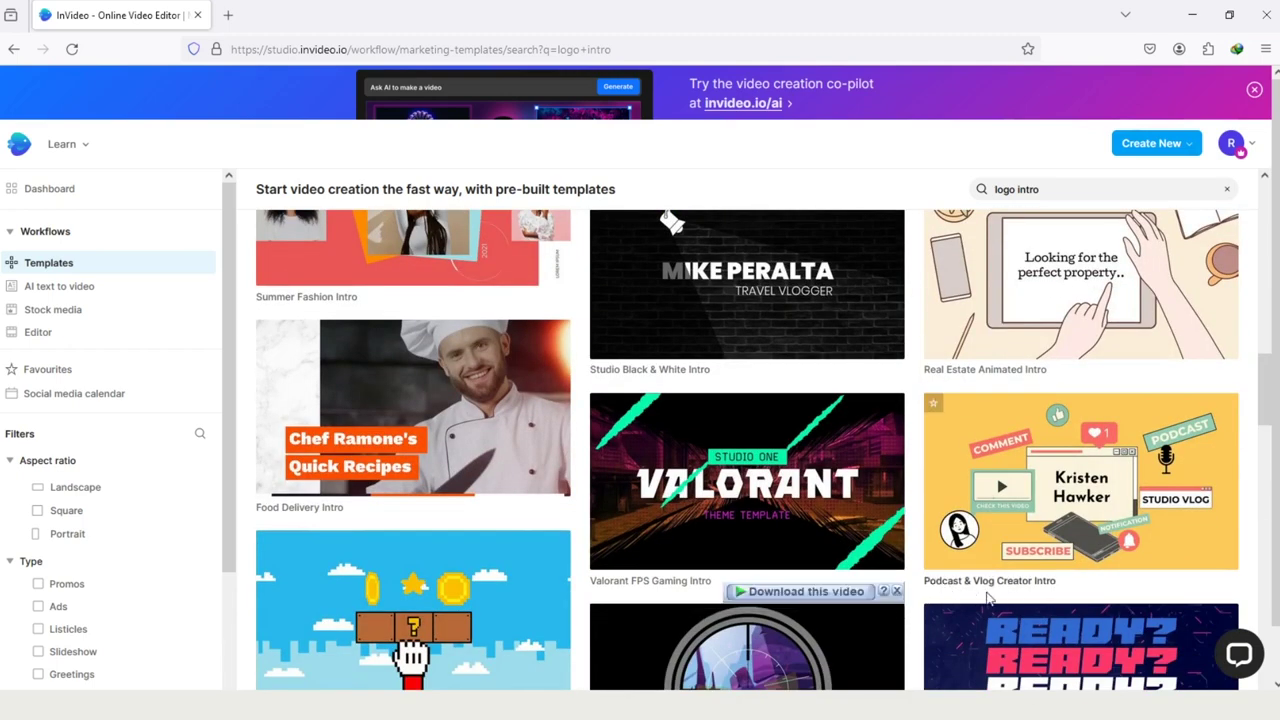
pyautogui.moveTo(940, 530)
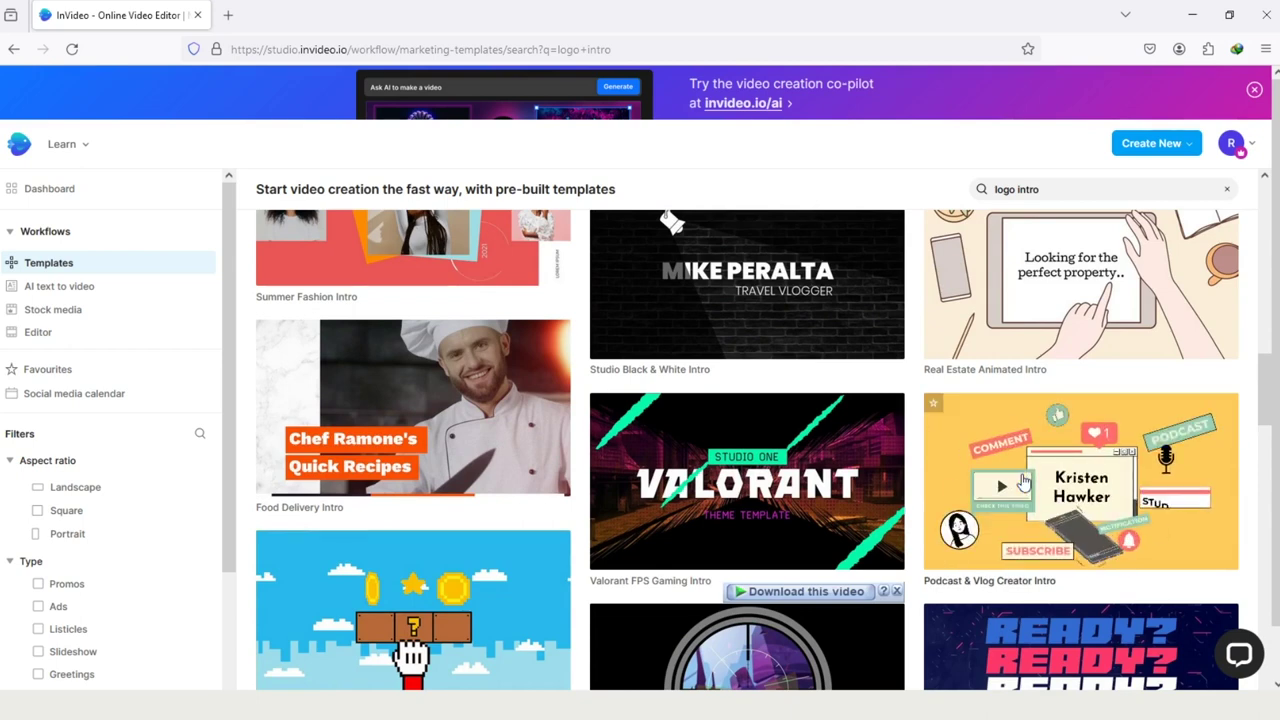
# - Start a Landscape (16:9) project from the Podcast & Vlog Creator Intro template
pyautogui.click(1022, 481)
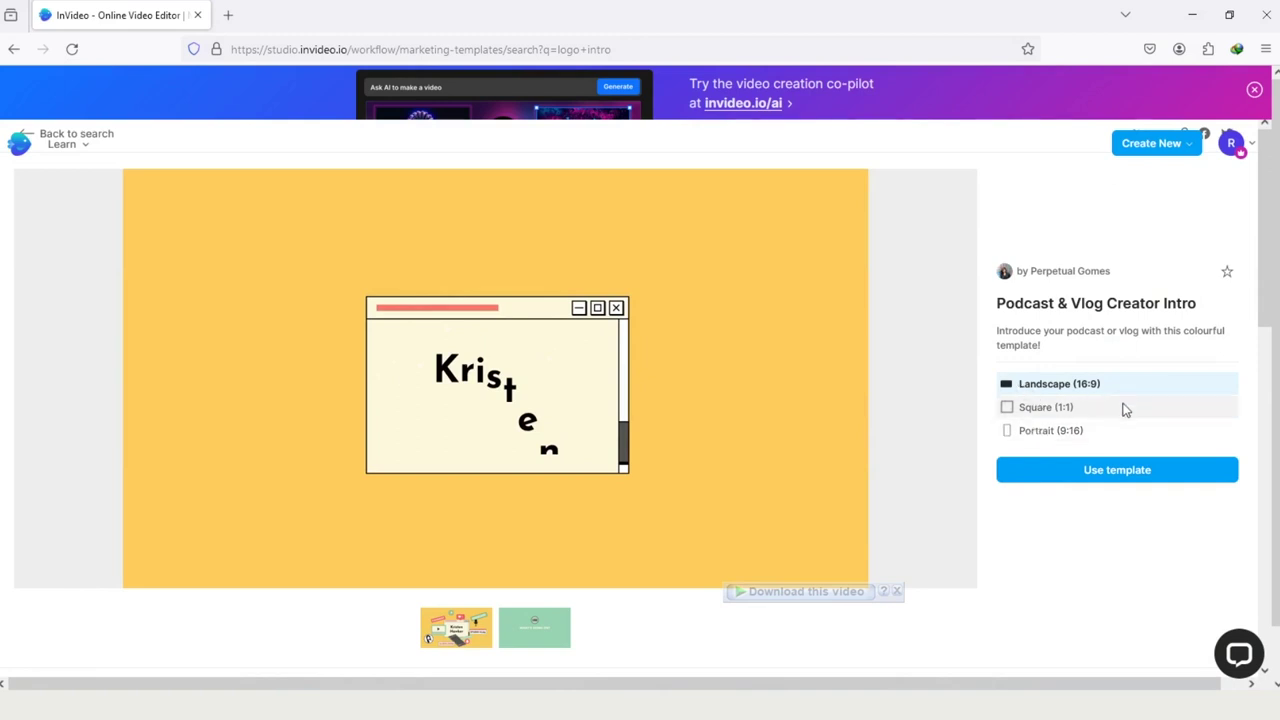
pyautogui.click(1113, 473)
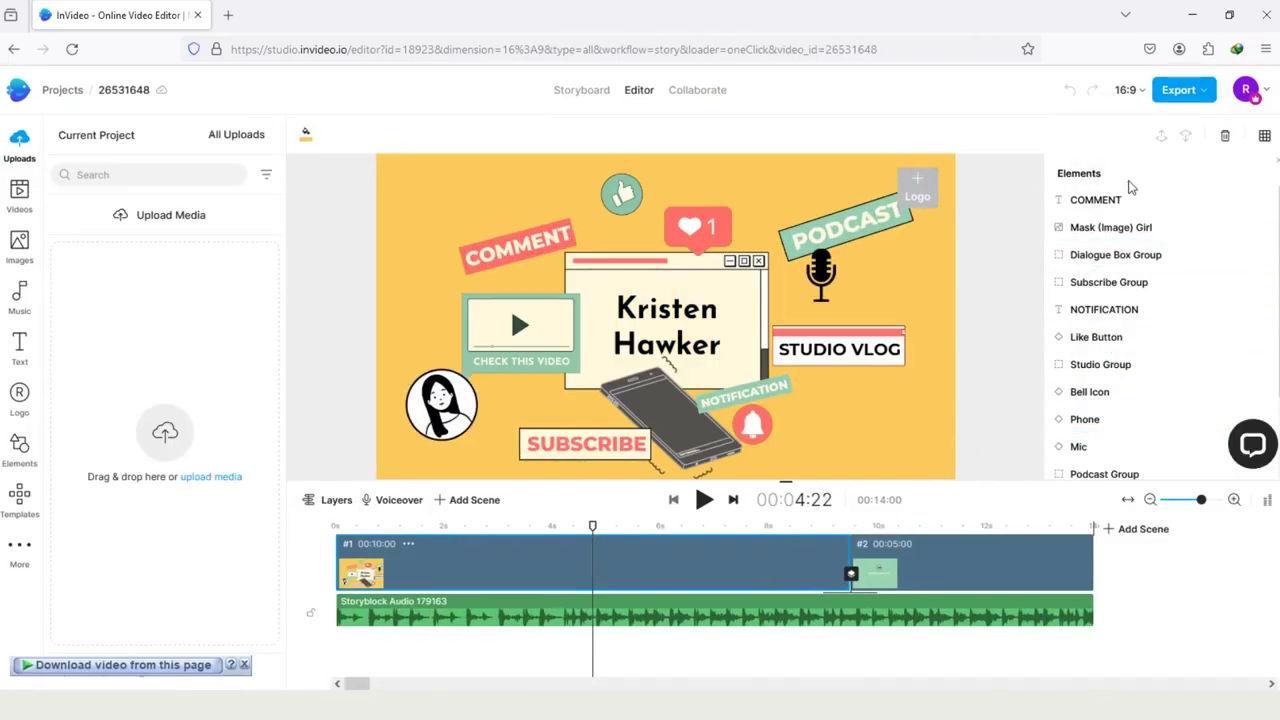
# - Delete scene #2 (WHAT'S GOING ON?), leaving one 10-second scene
pyautogui.scroll(-2, 1150, 405)
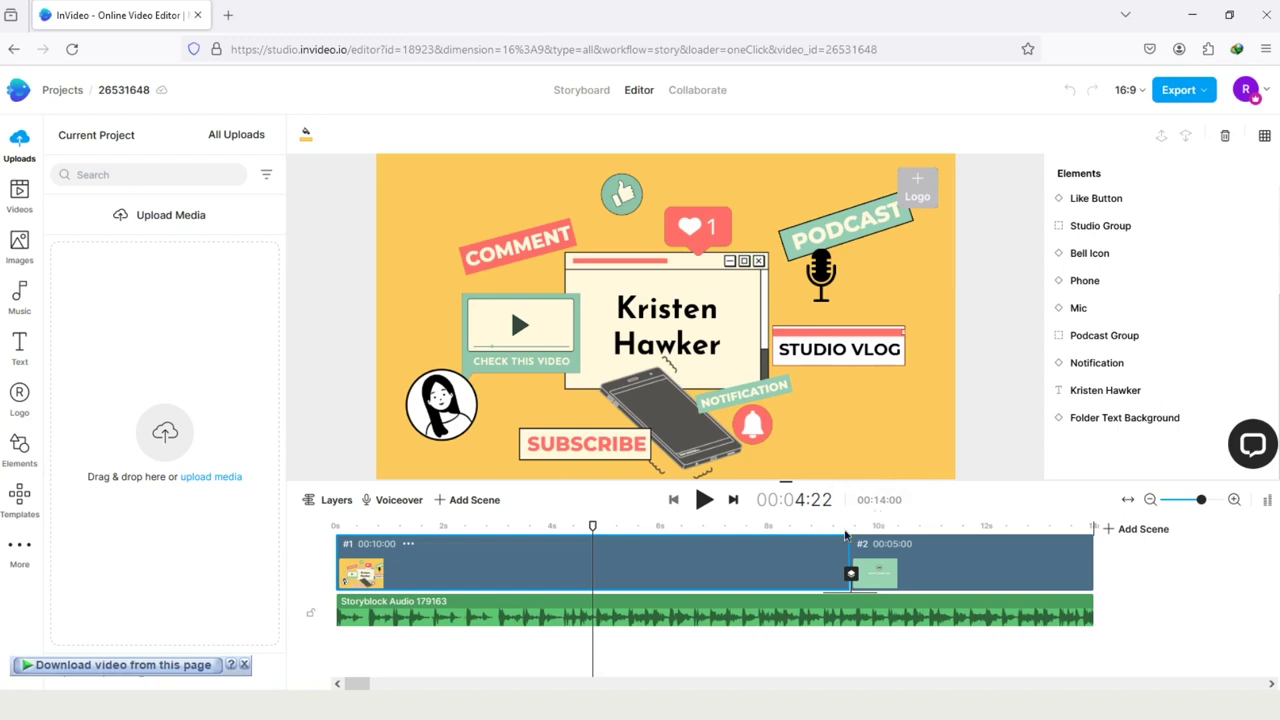
pyautogui.click(930, 562)
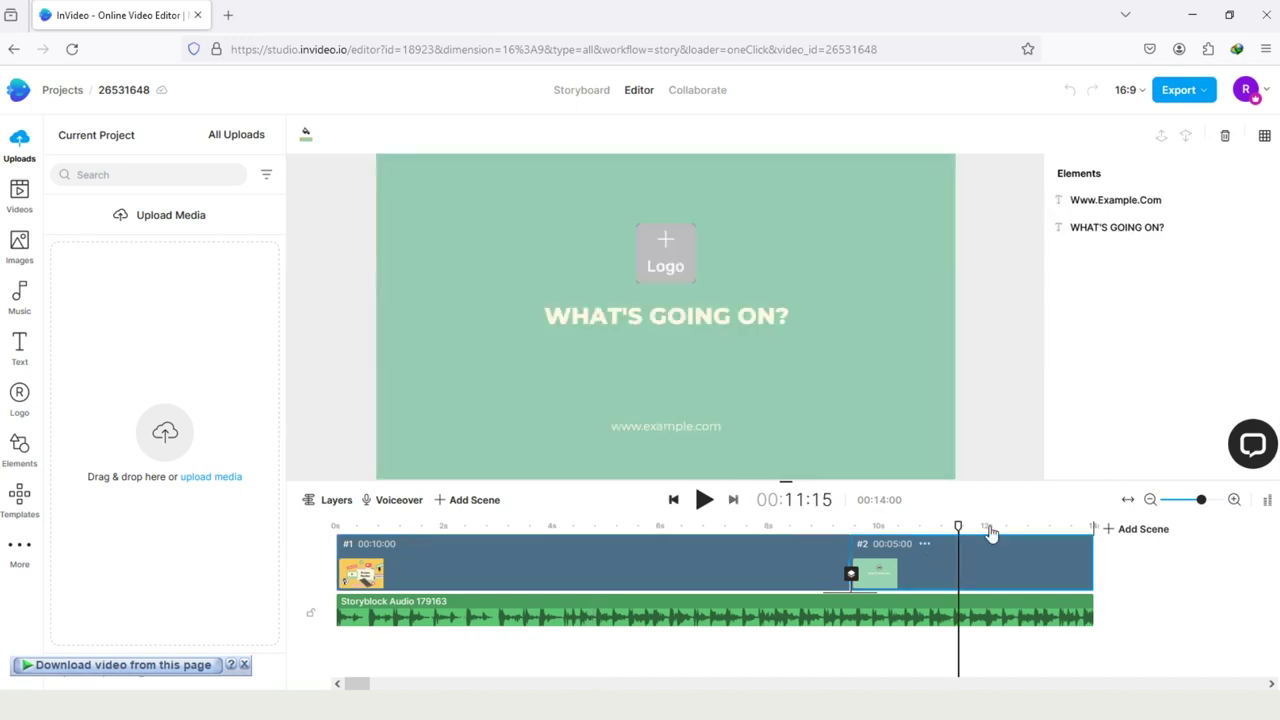
pyautogui.click(1225, 138)
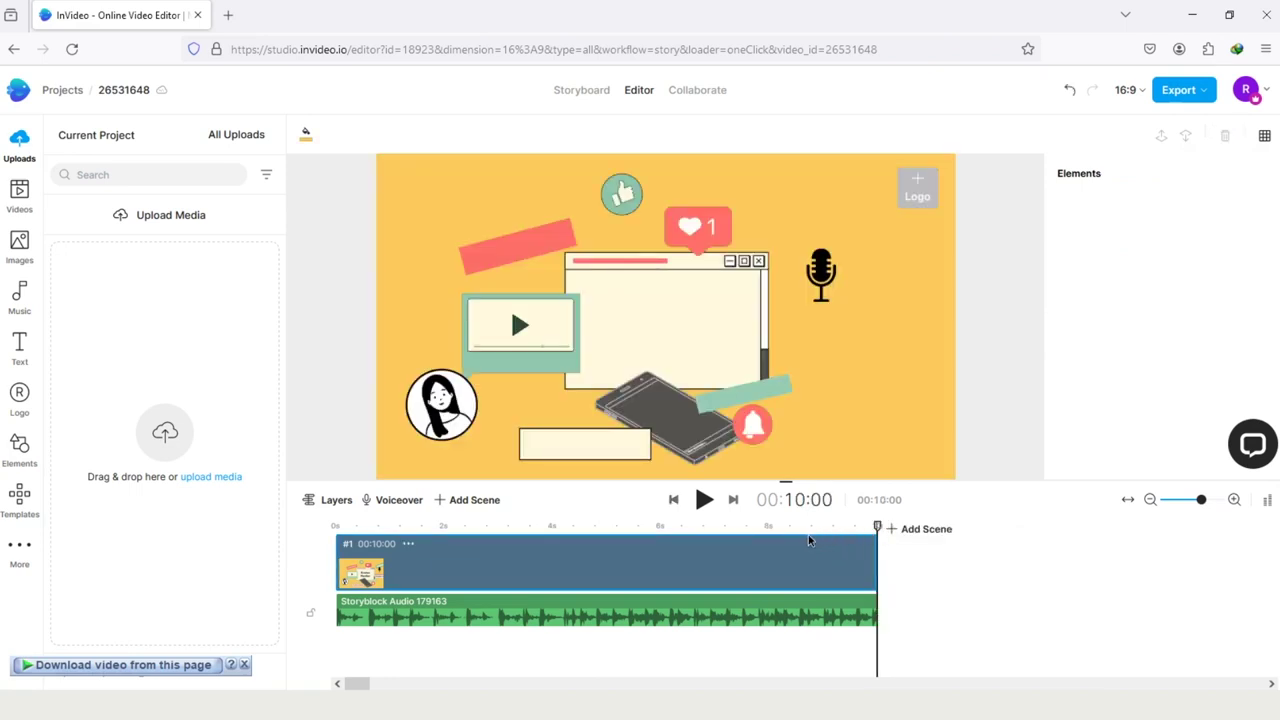
# - Overwrite the central name title with the text 'middle class'
pyautogui.moveTo(877, 528); pyautogui.dragTo(762, 531)
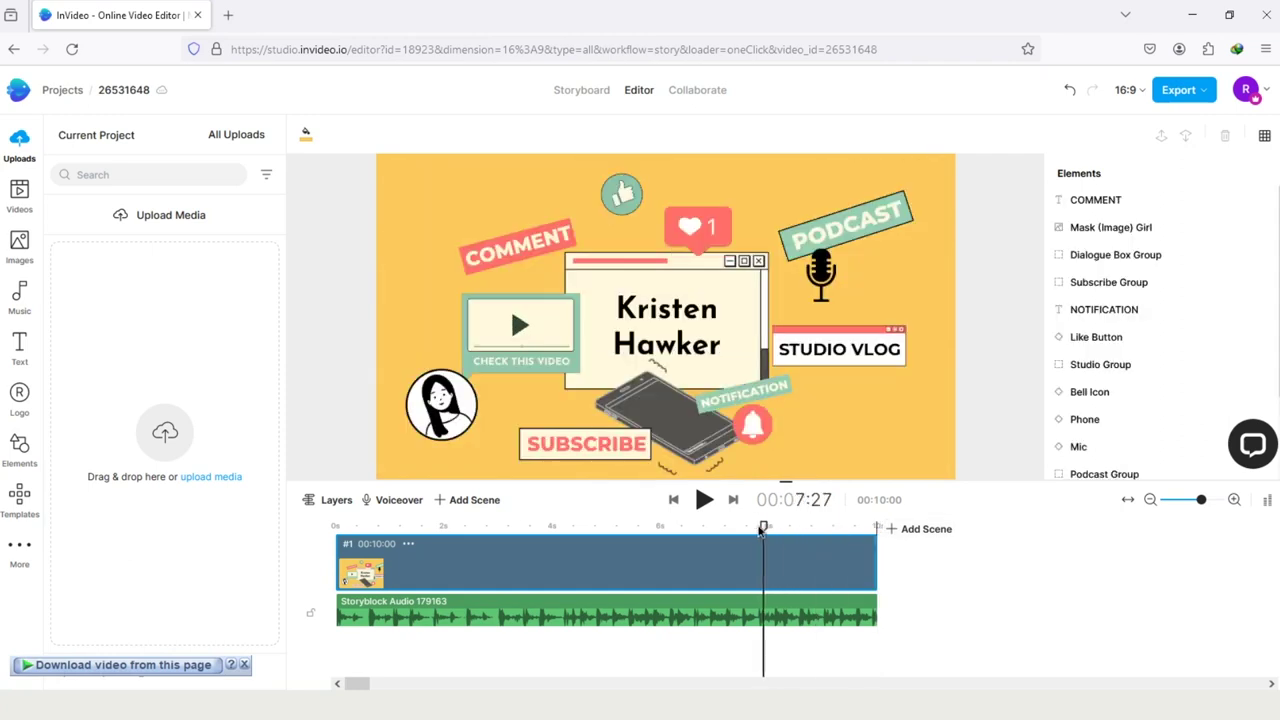
pyautogui.click(668, 326)
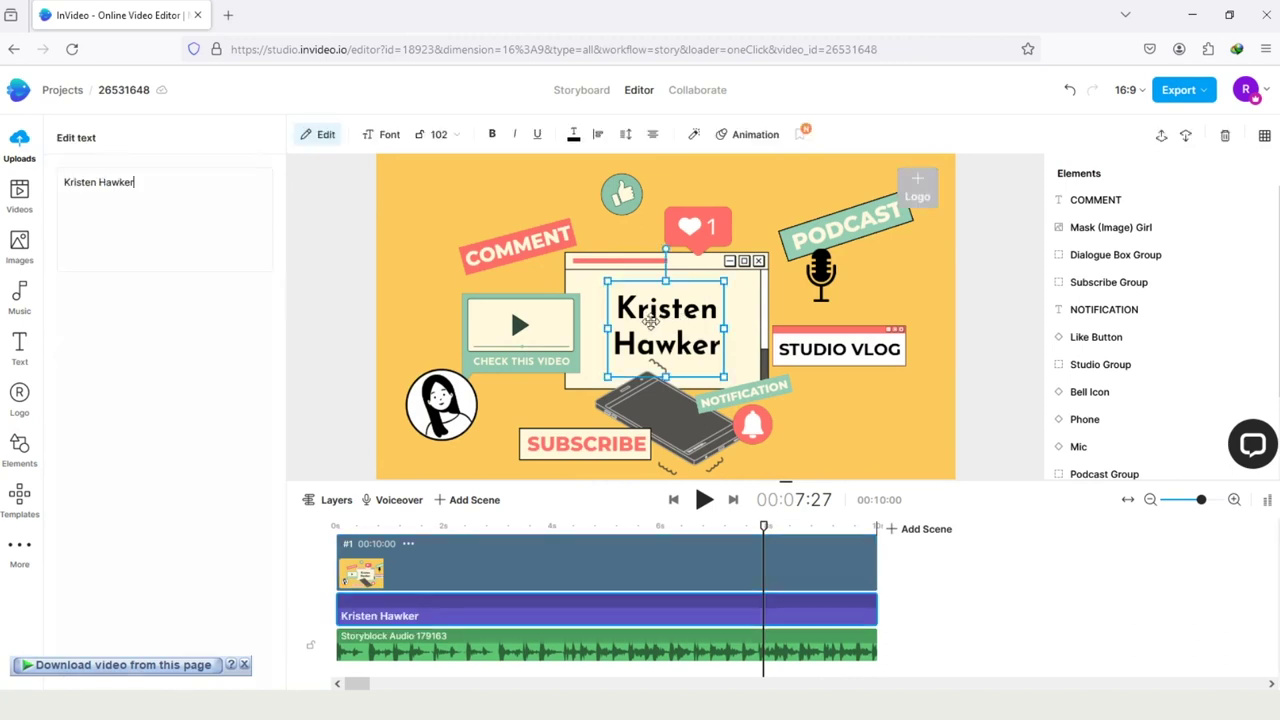
pyautogui.moveTo(151, 183); pyautogui.dragTo(63, 190)
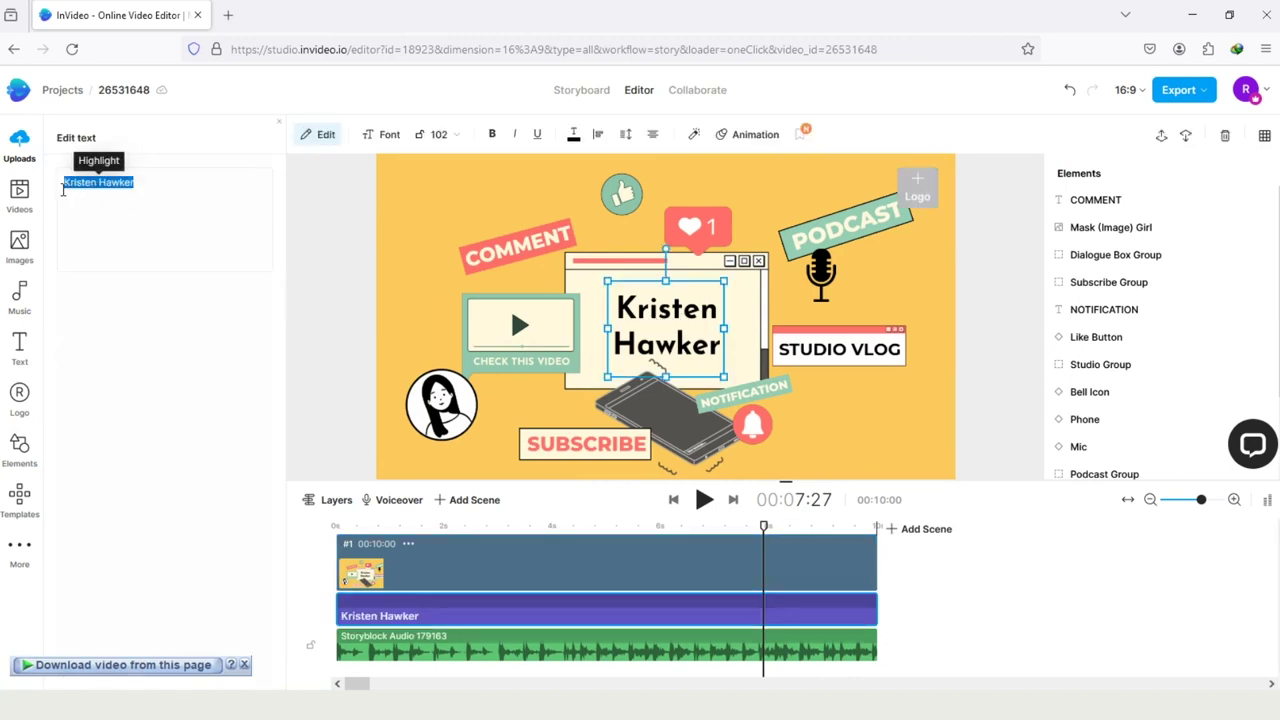
pyautogui.write('middle class')
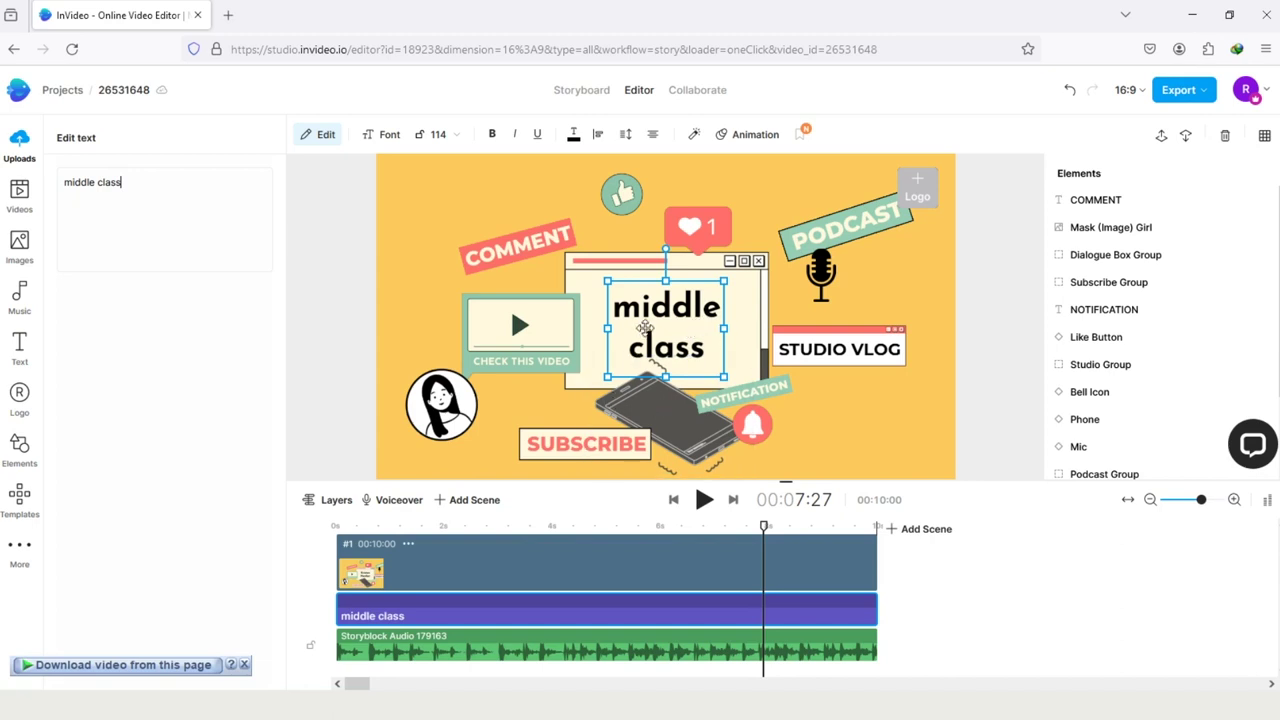
# - Change the COMMENT sticker text to 'daily vids'
pyautogui.click(524, 253)
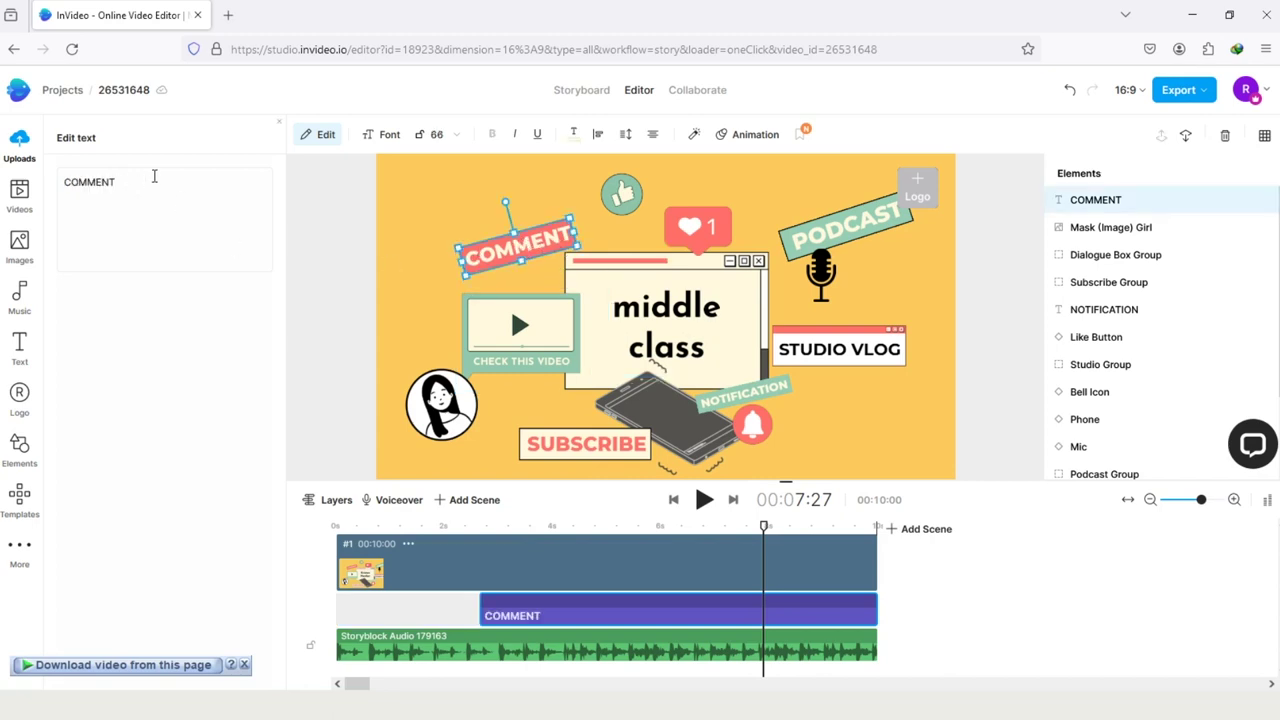
pyautogui.moveTo(139, 183); pyautogui.dragTo(65, 188)
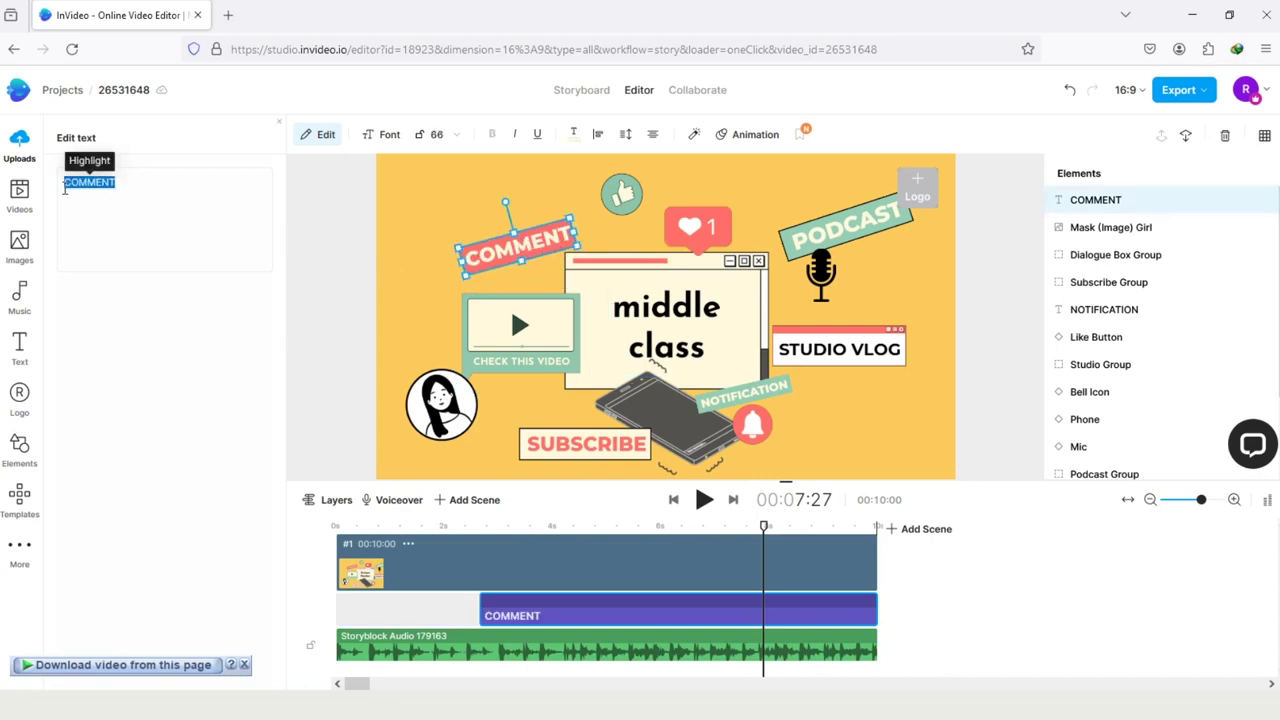
pyautogui.write('daily vids')
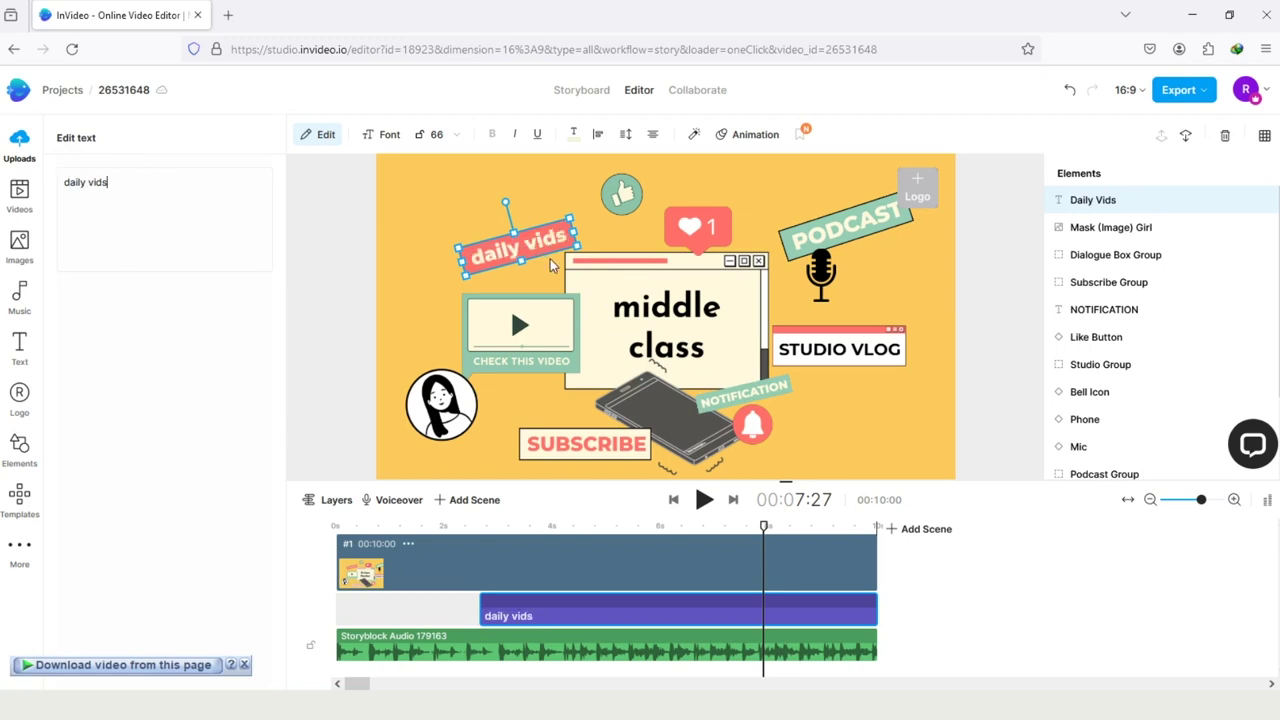
# - Change the PODCAST sticker text to 'youtube'
pyautogui.doubleClick(882, 228)
pyautogui.moveTo(174, 174); pyautogui.dragTo(36, 176)
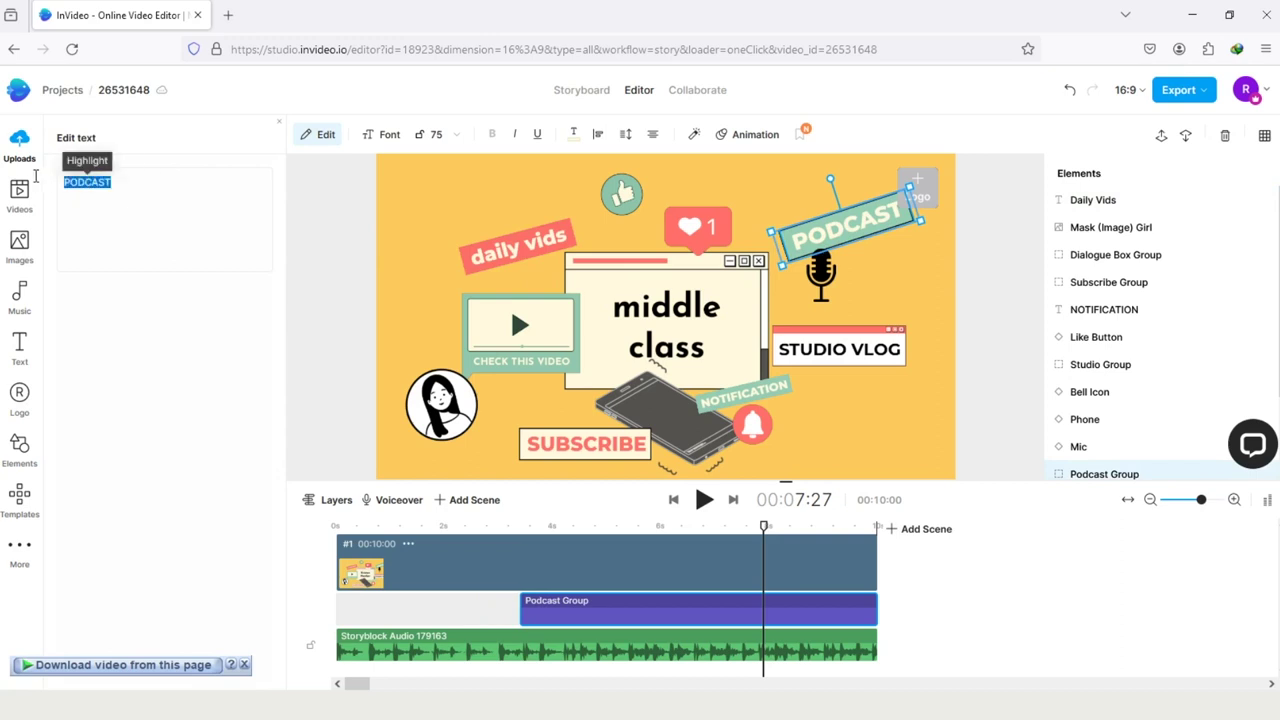
pyautogui.write('youtube')
pyautogui.press('Escape')
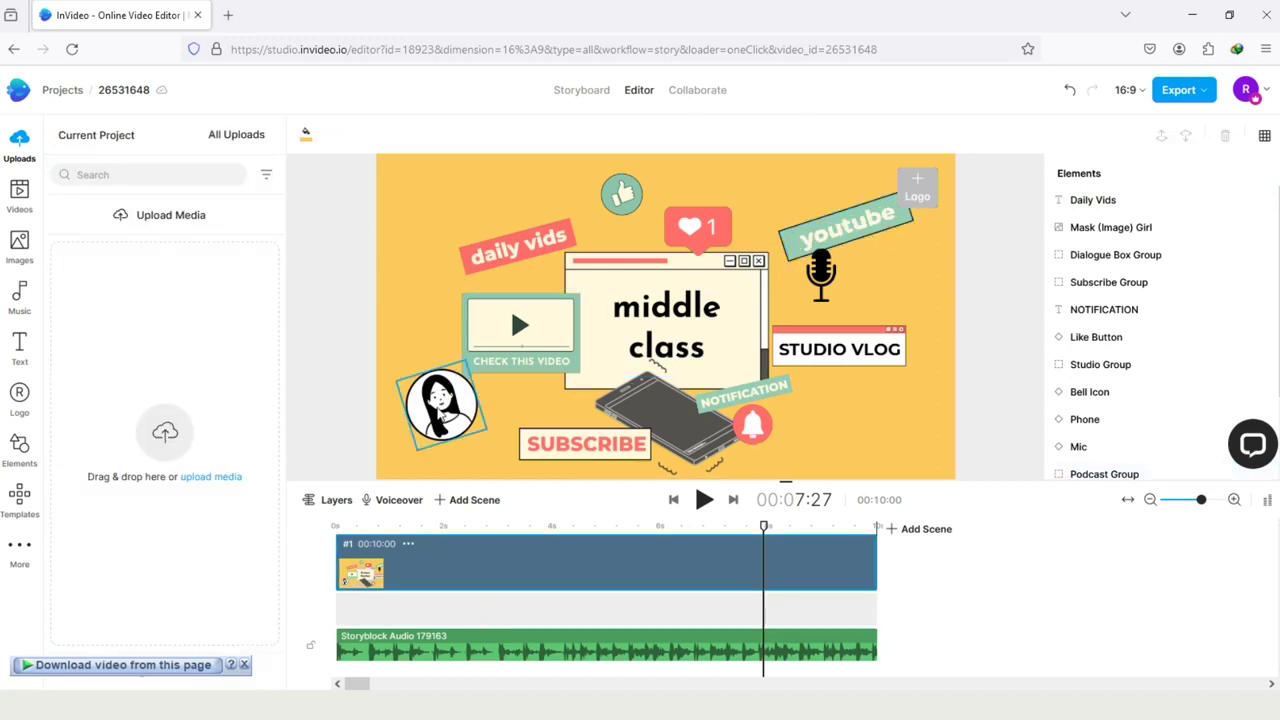
pyautogui.click(462, 402)
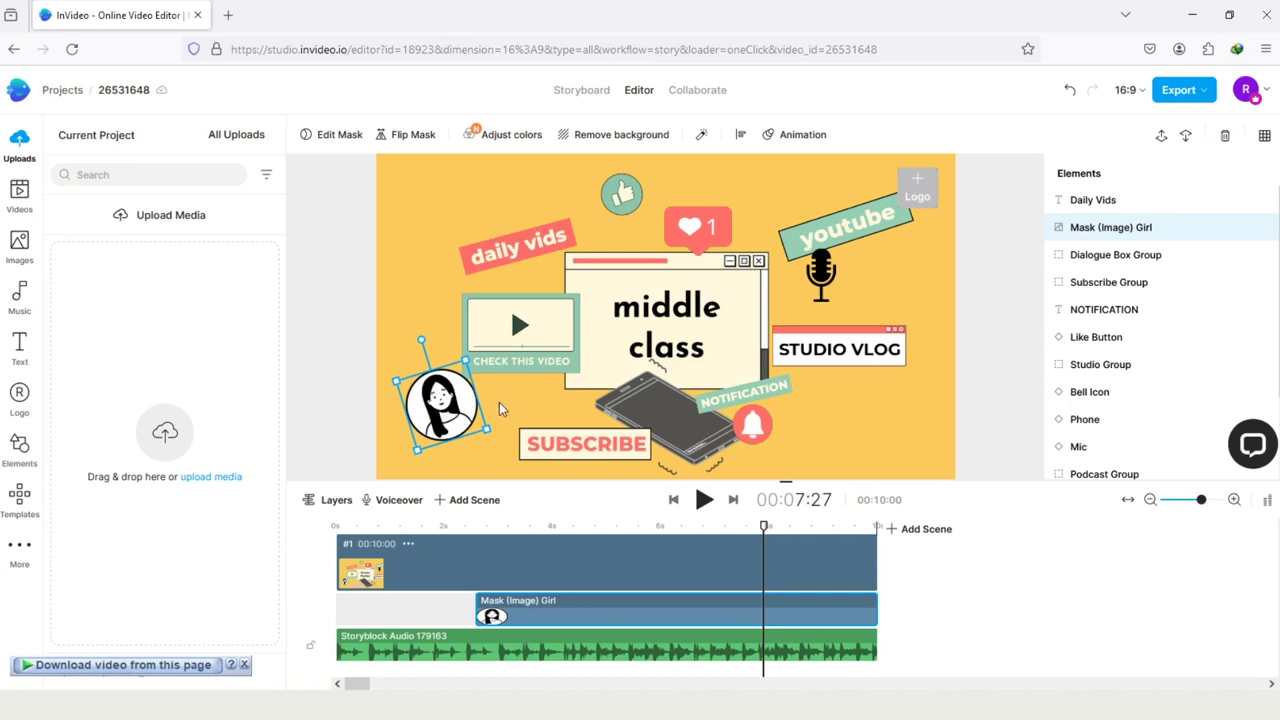
# - Replace the round-framed cartoon girl with the first stock image, a photo of a woman
pyautogui.click(19, 245)
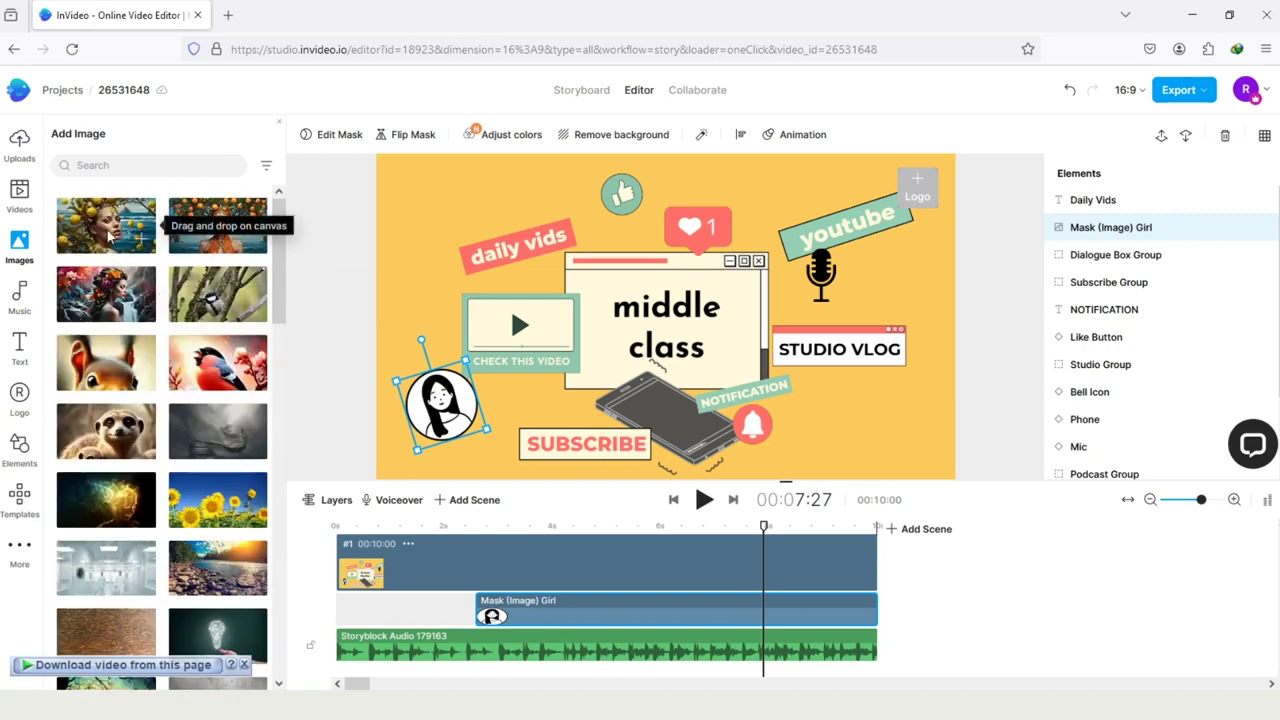
pyautogui.moveTo(108, 235); pyautogui.dragTo(435, 413)
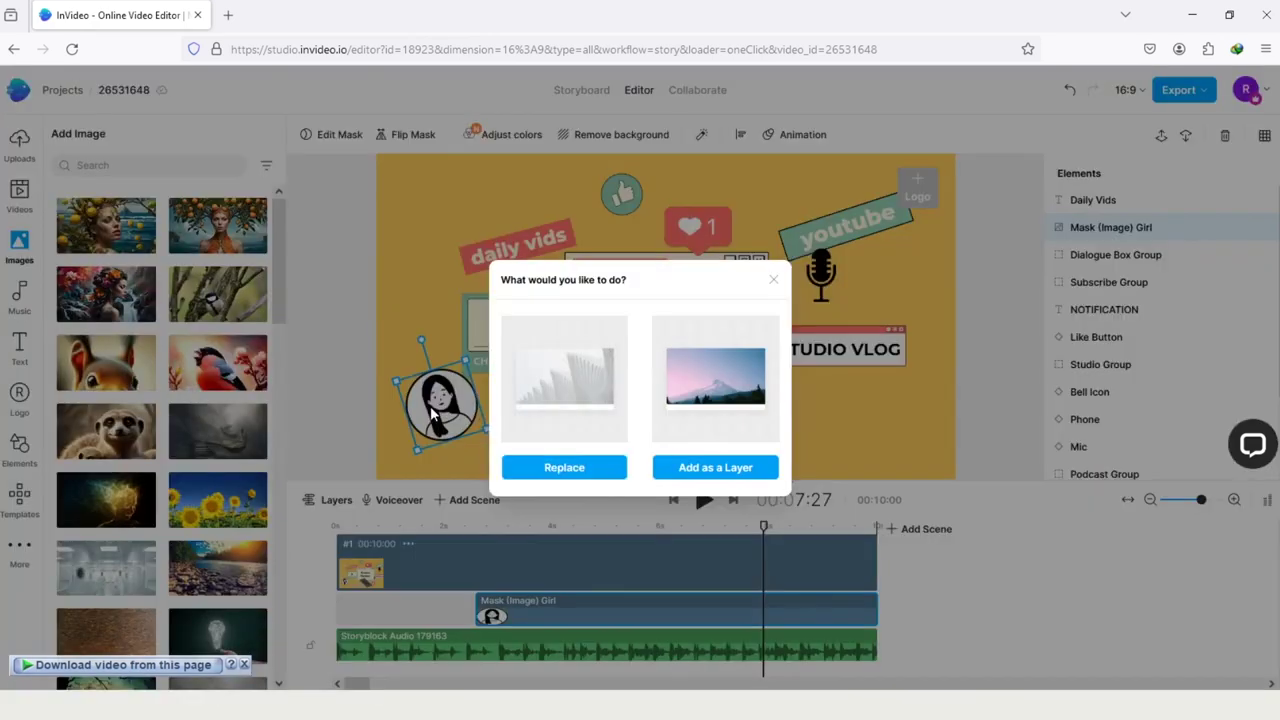
pyautogui.click(594, 465)
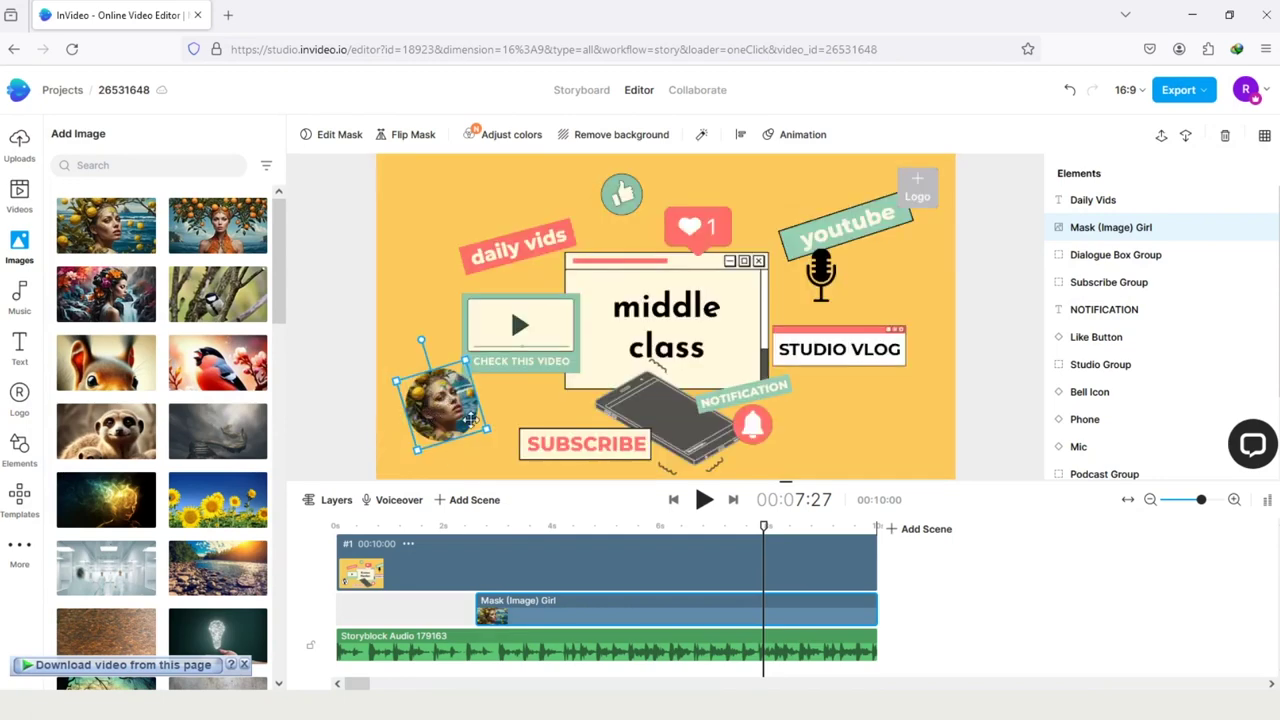
# - Place the saved glamour glow logo into the top-right logo placeholder instead of uploading one
pyautogui.click(924, 198)
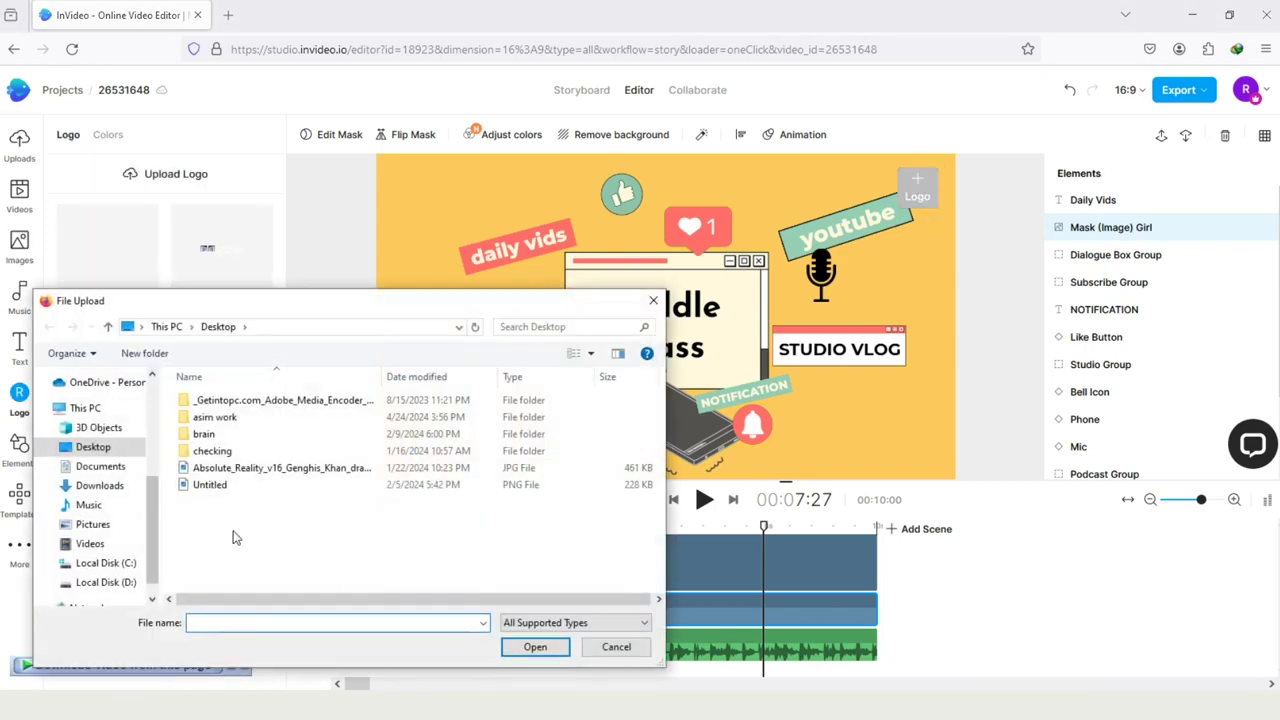
pyautogui.click(615, 648)
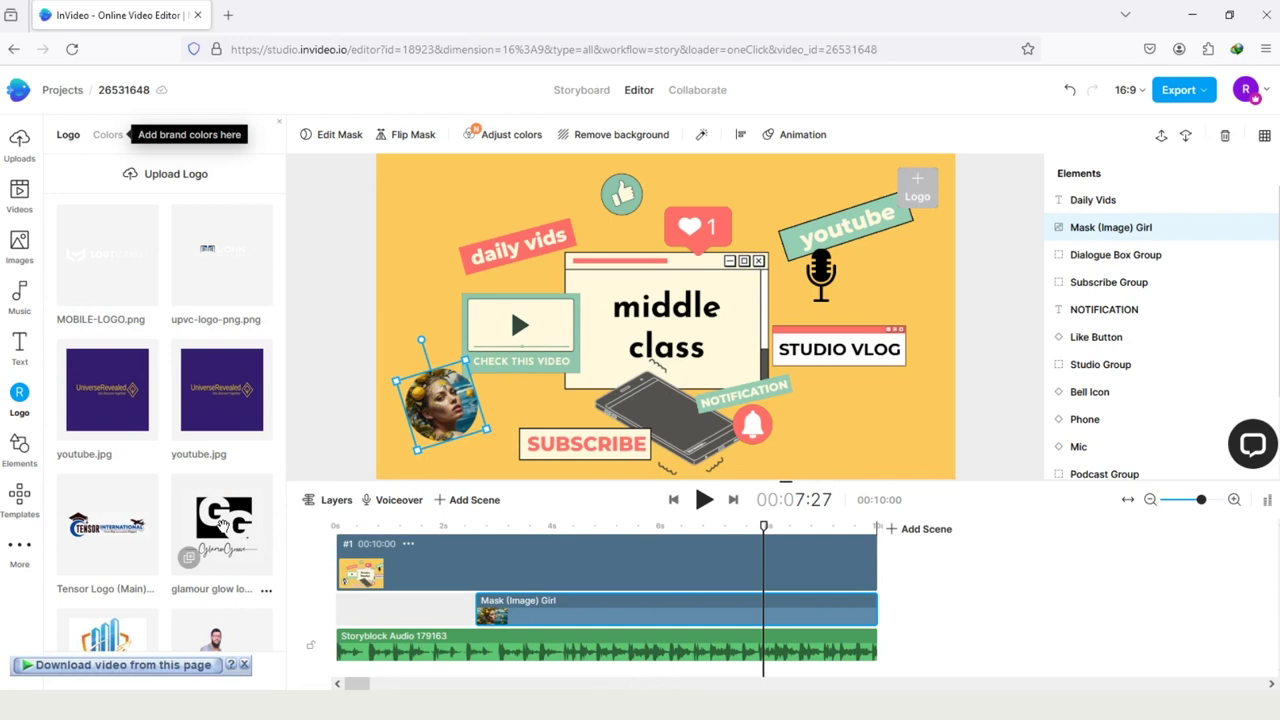
pyautogui.moveTo(222, 520); pyautogui.dragTo(912, 187)
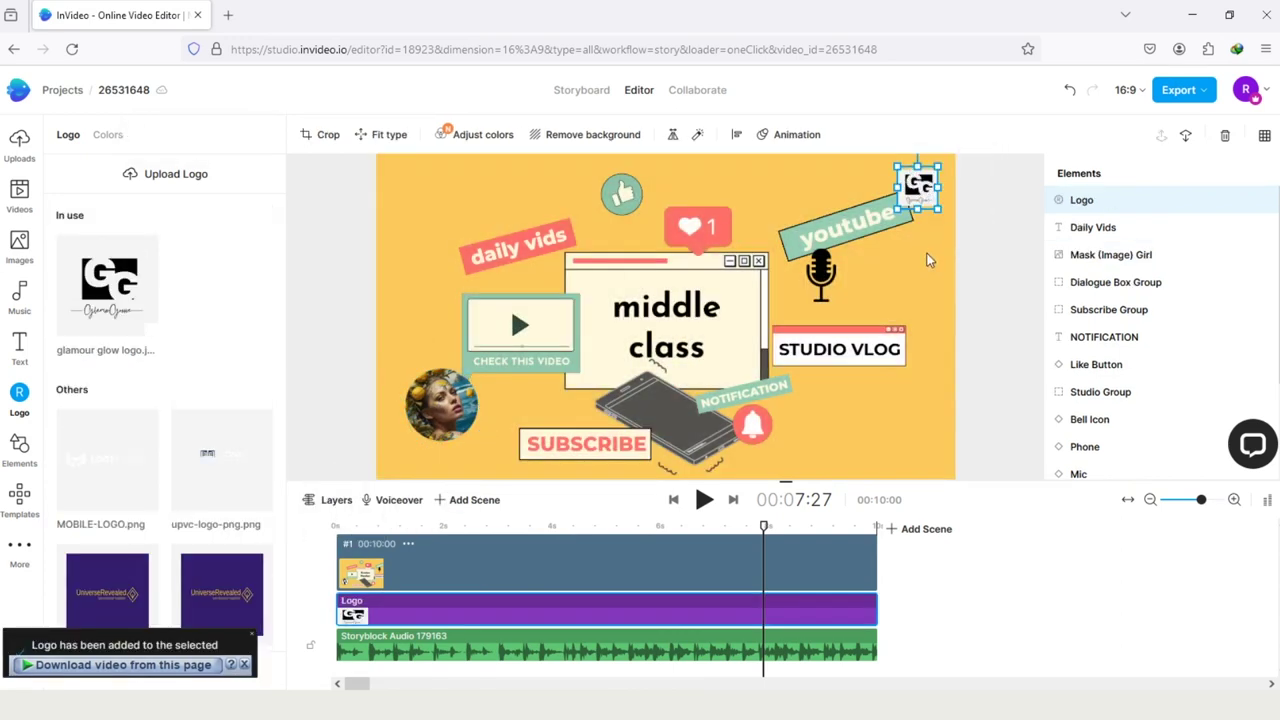
pyautogui.click(987, 231)
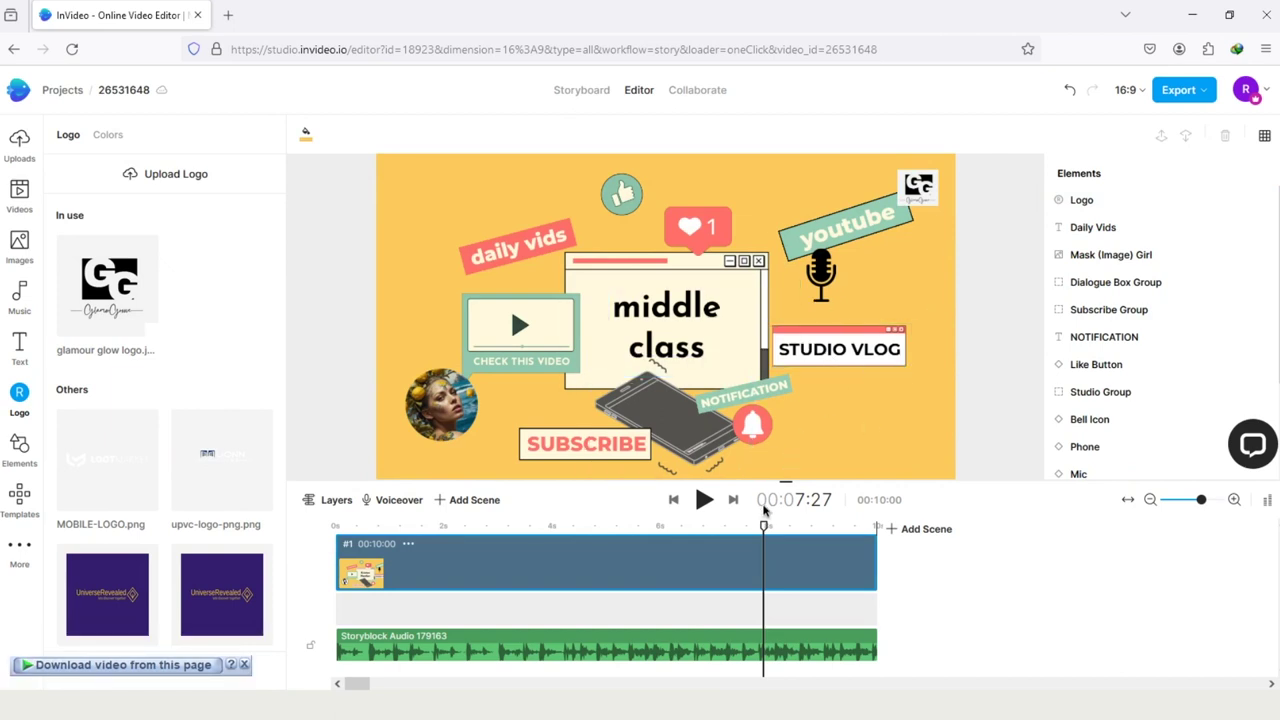
pyautogui.click(673, 499)
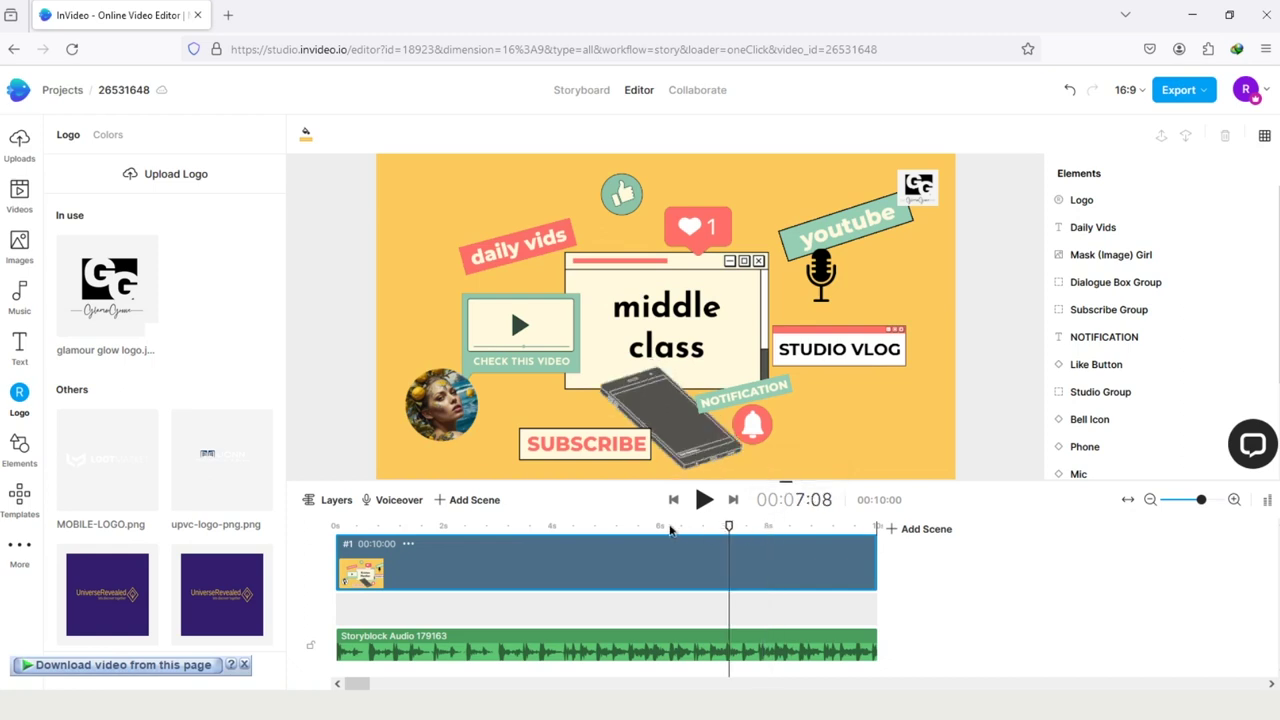
pyautogui.click(704, 499)
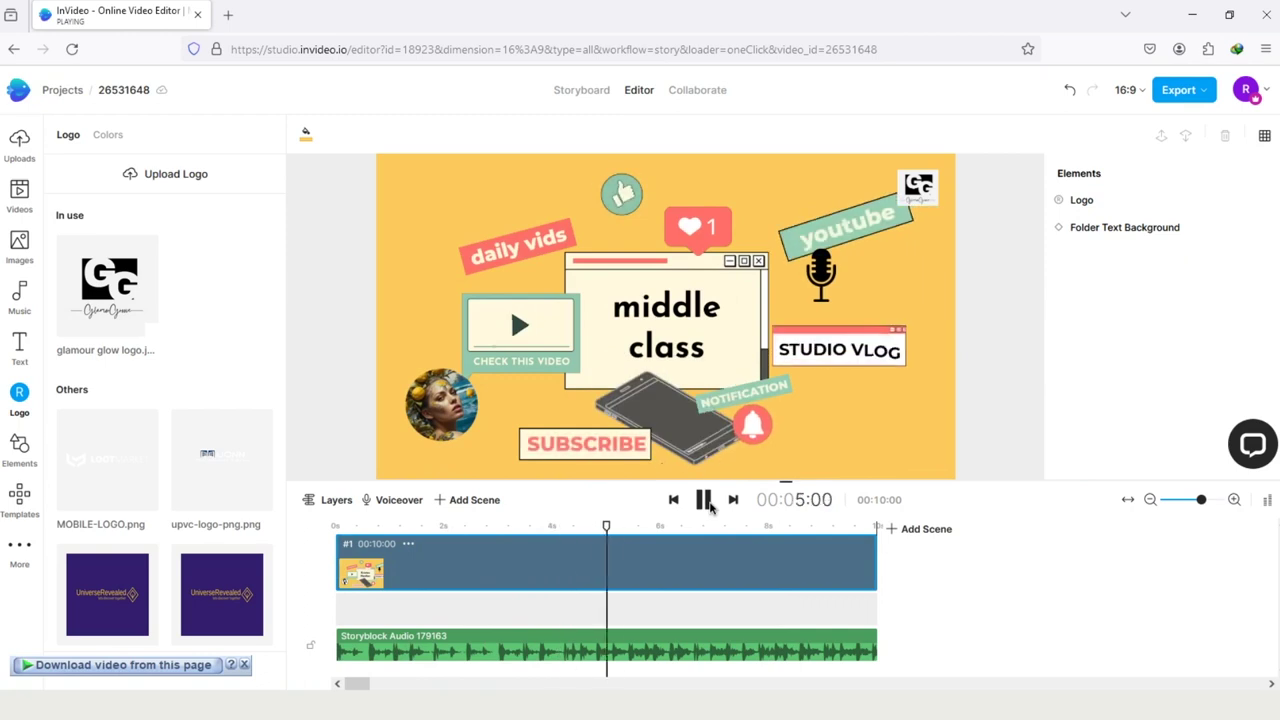
pyautogui.click(704, 499)
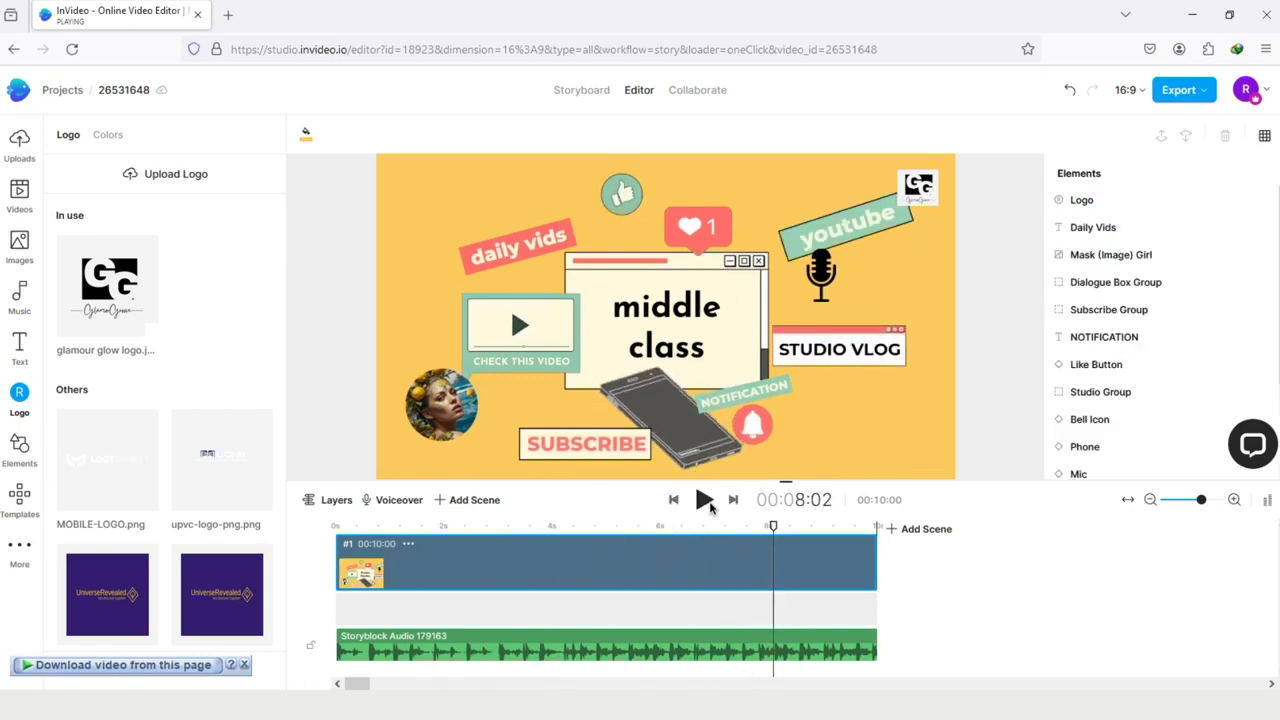